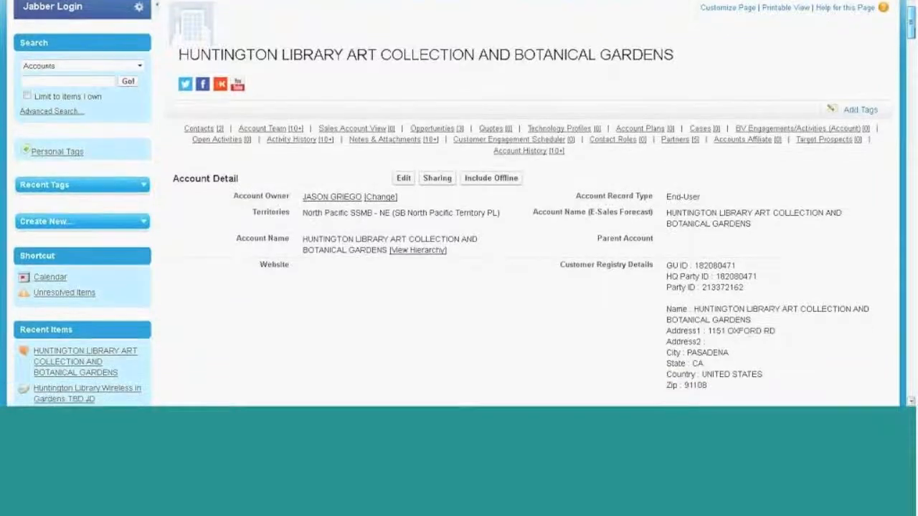
# Step: Look over the Huntington Library account's details, including its registry, Jigsaw and address information
pyautogui.scroll(-5, 459, 215)
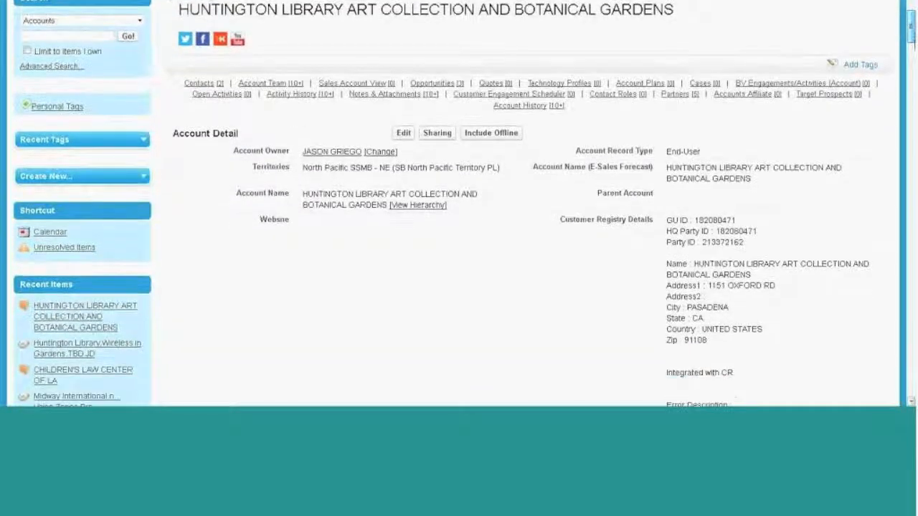
pyautogui.scroll(-4, 459, 215)
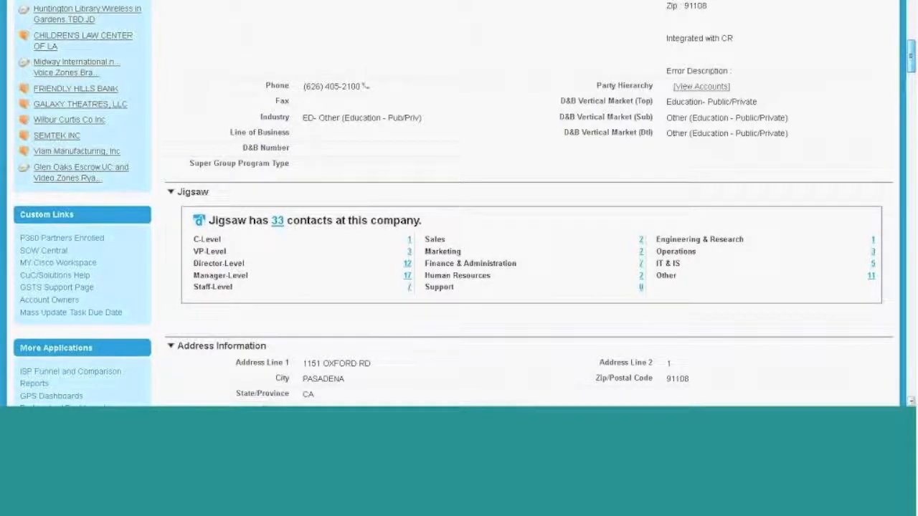
pyautogui.scroll(-10, 459, 215)
pyautogui.scroll(-7, 459, 216)
pyautogui.scroll(20, 459, 215)
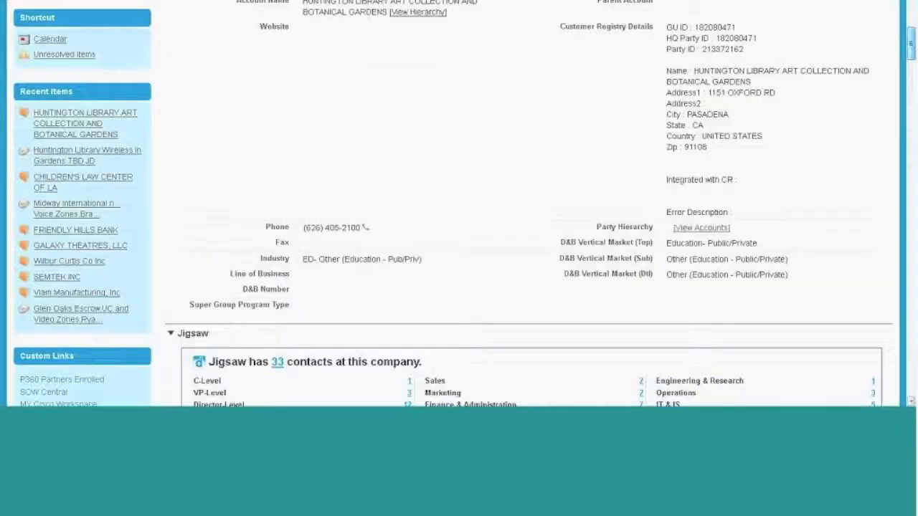
pyautogui.scroll(8, 460, 216)
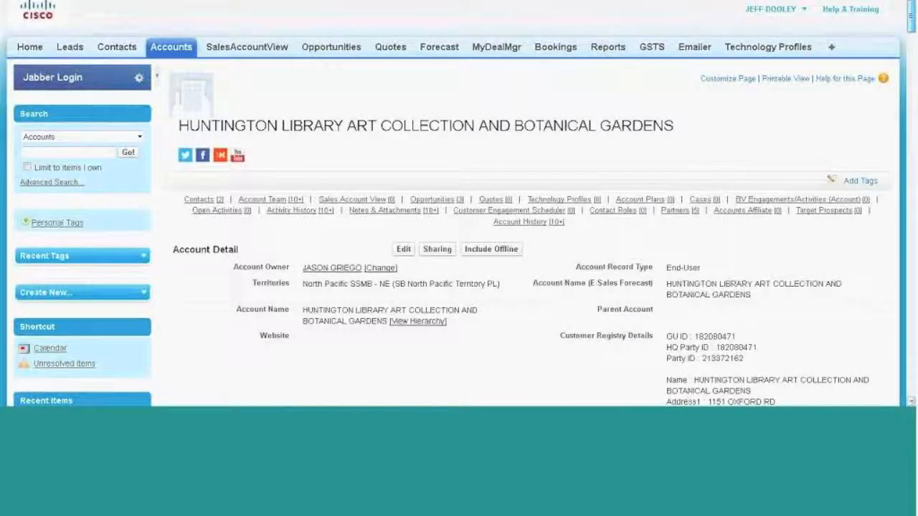
# Step: Open the active opportunity Huntington Library.Wireless in Gardens.TBD.JD from the account's related opportunities
pyautogui.scroll(-17, 459, 216)
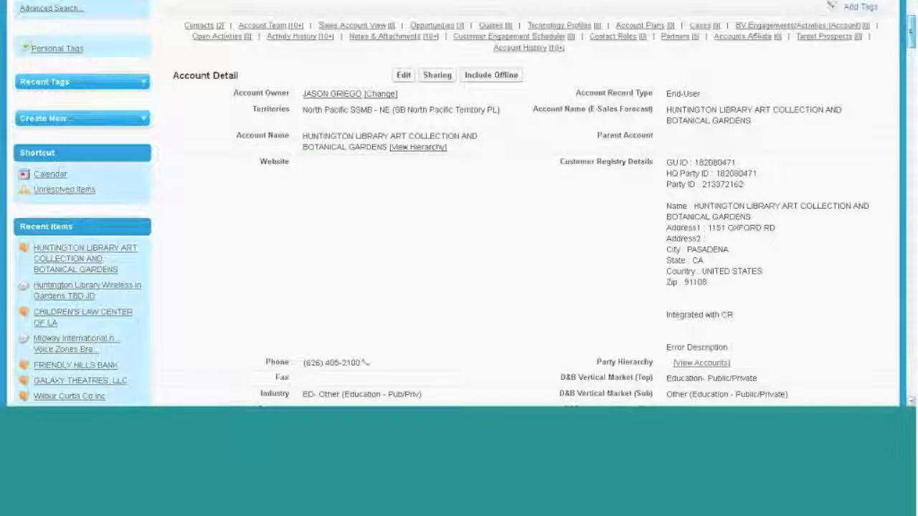
pyautogui.scroll(-16, 459, 215)
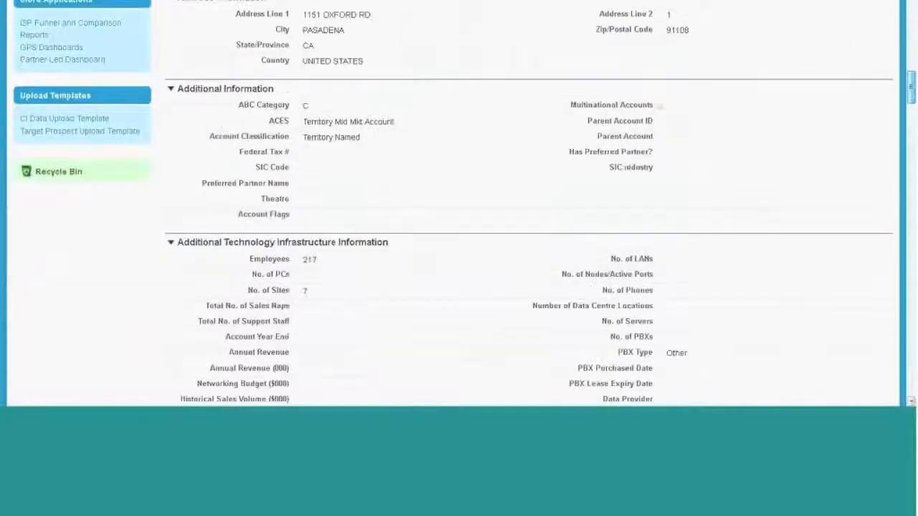
pyautogui.scroll(-11, 459, 215)
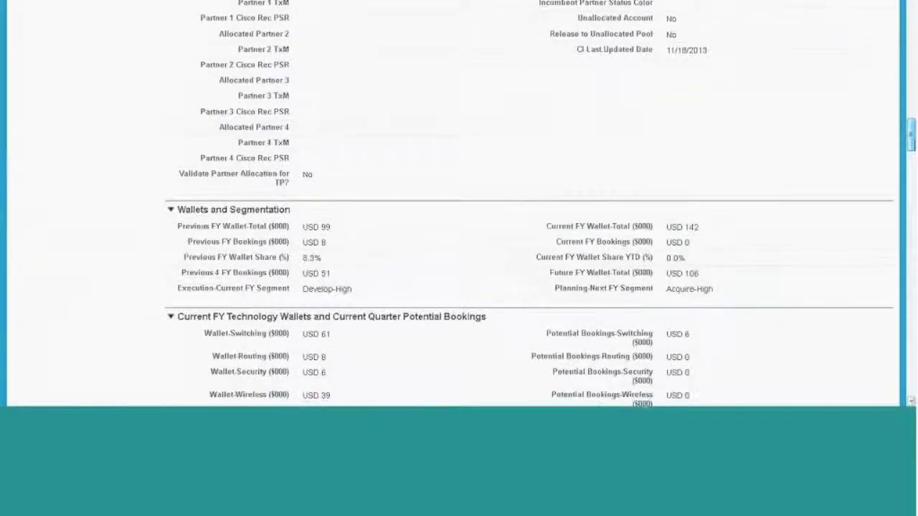
pyautogui.scroll(-15, 913, 203)
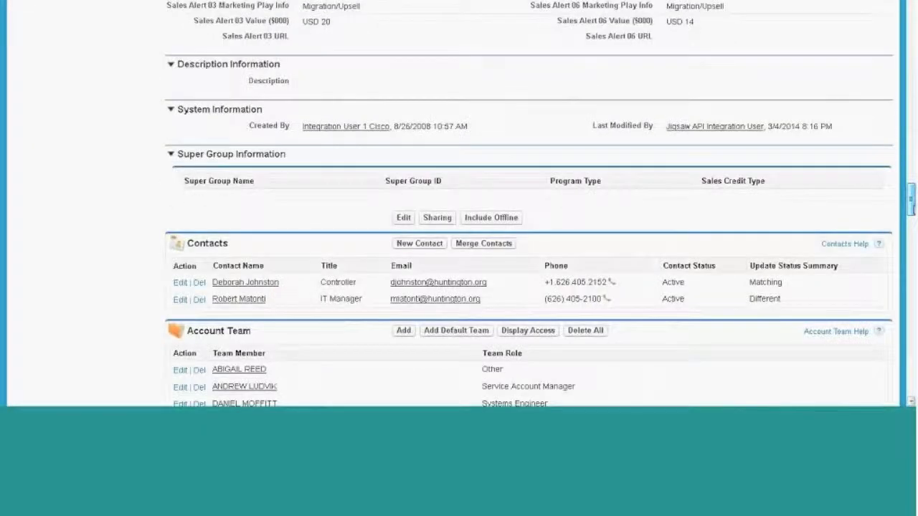
pyautogui.scroll(-2, 460, 215)
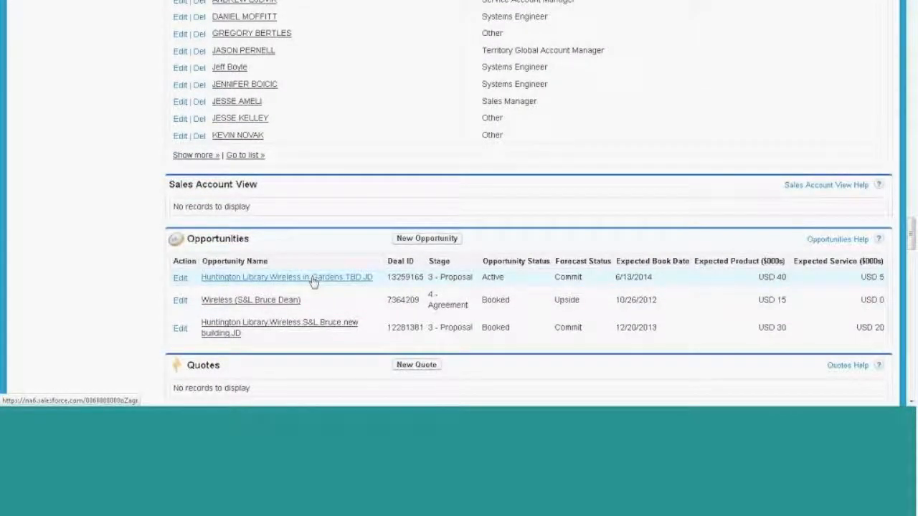
pyautogui.click(314, 279)
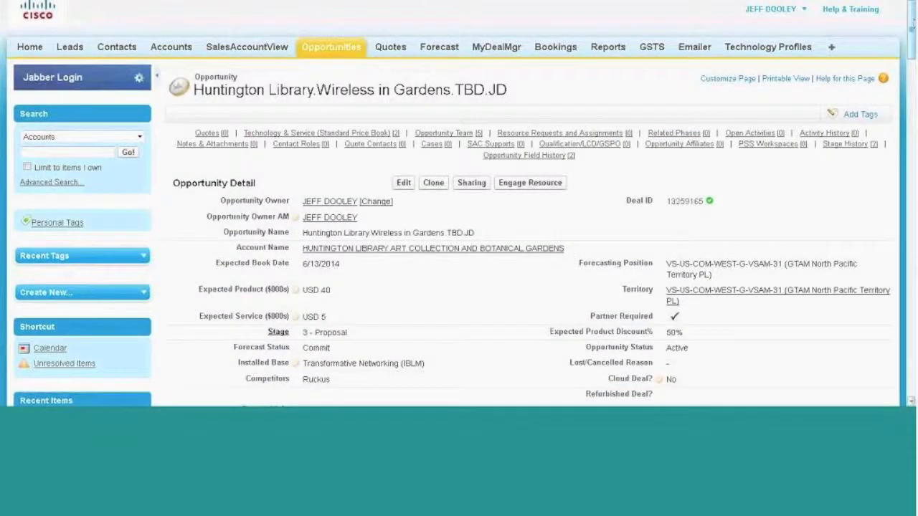
# Step: Start a new resource request/assignment from the wireless gardens opportunity
pyautogui.moveTo(913, 23); pyautogui.dragTo(913, 33)
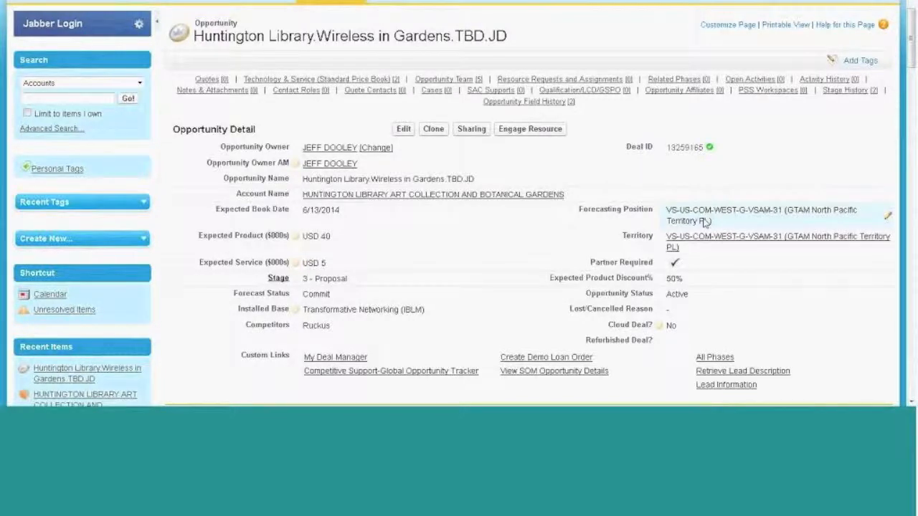
pyautogui.moveTo(565, 91)
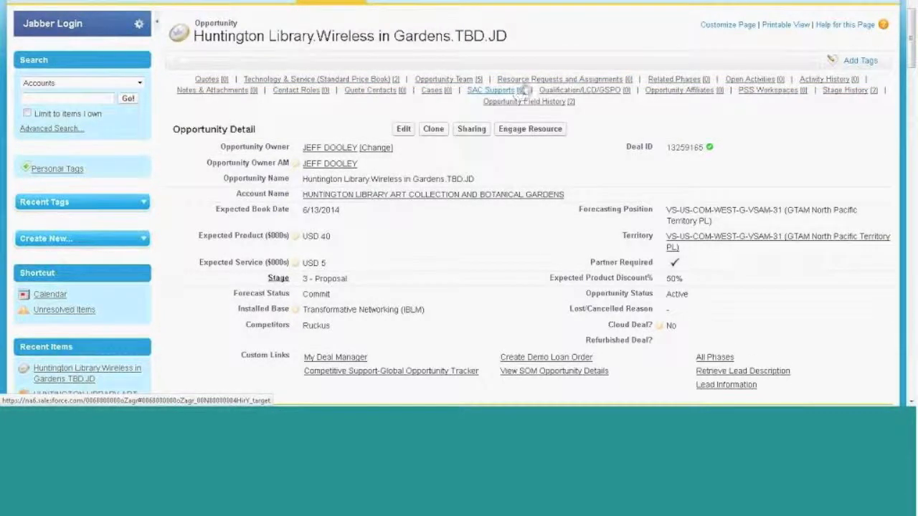
pyautogui.moveTo(524, 82)
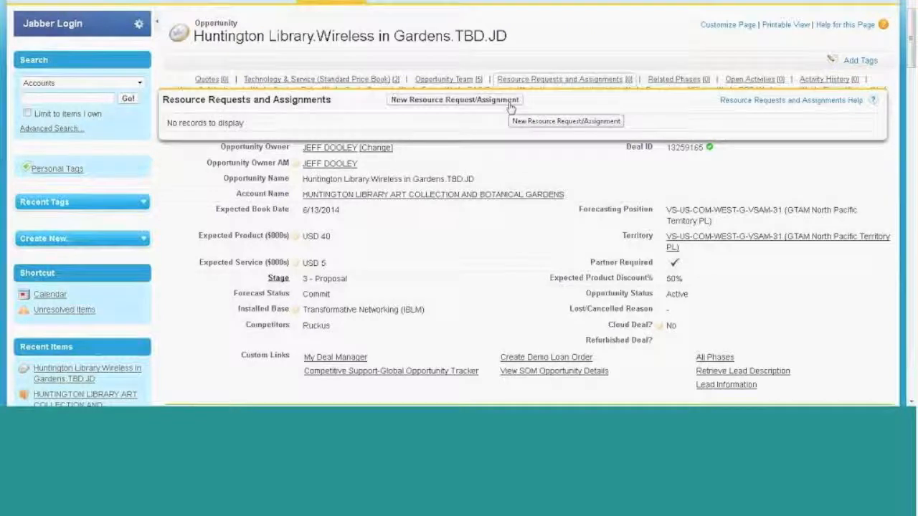
pyautogui.click(510, 106)
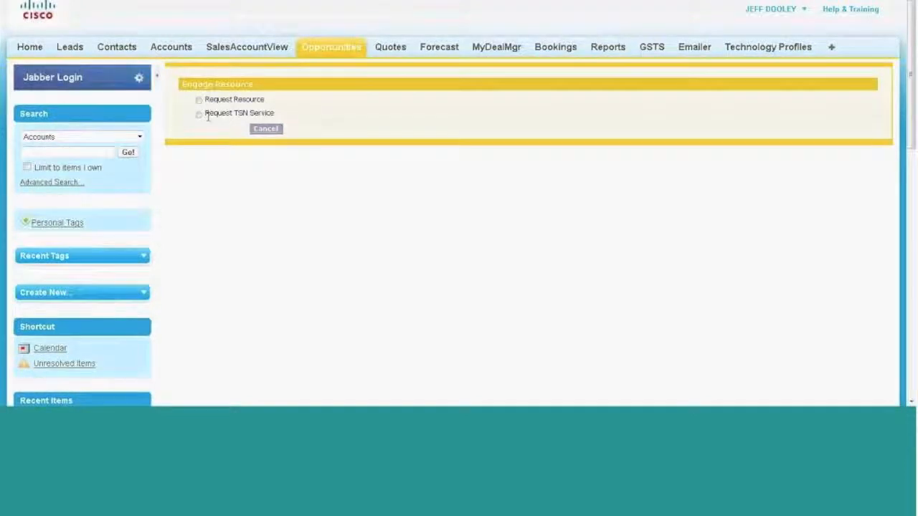
# Step: Choose to request a TSN service, and validate the prefilled Cisco contact to proceed to the new case form
pyautogui.click(200, 117)
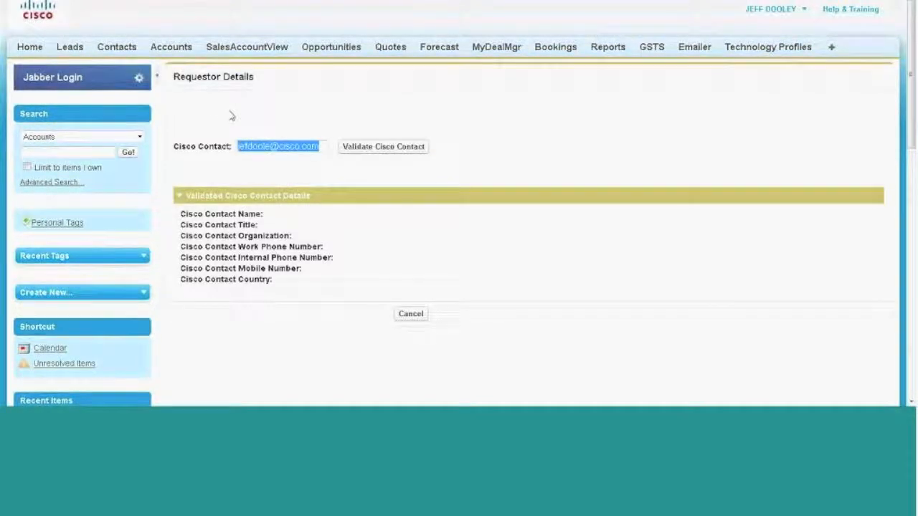
pyautogui.click(393, 148)
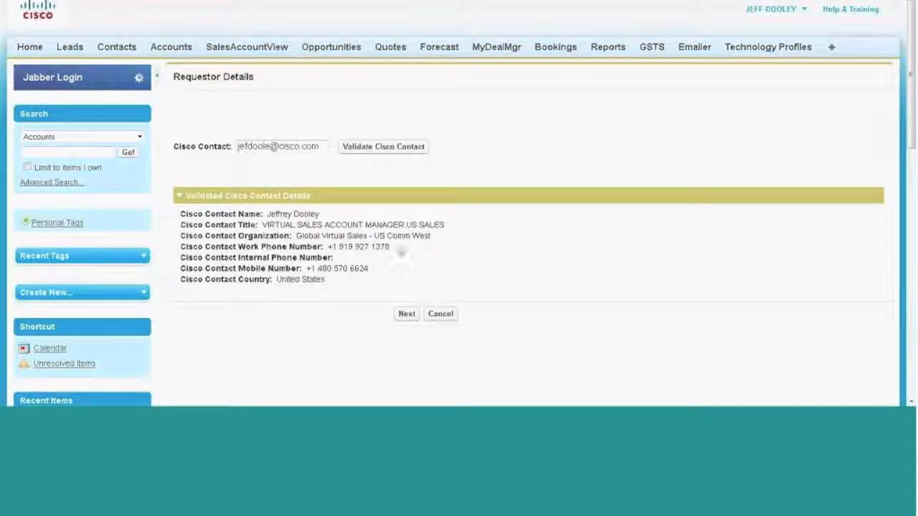
pyautogui.click(407, 317)
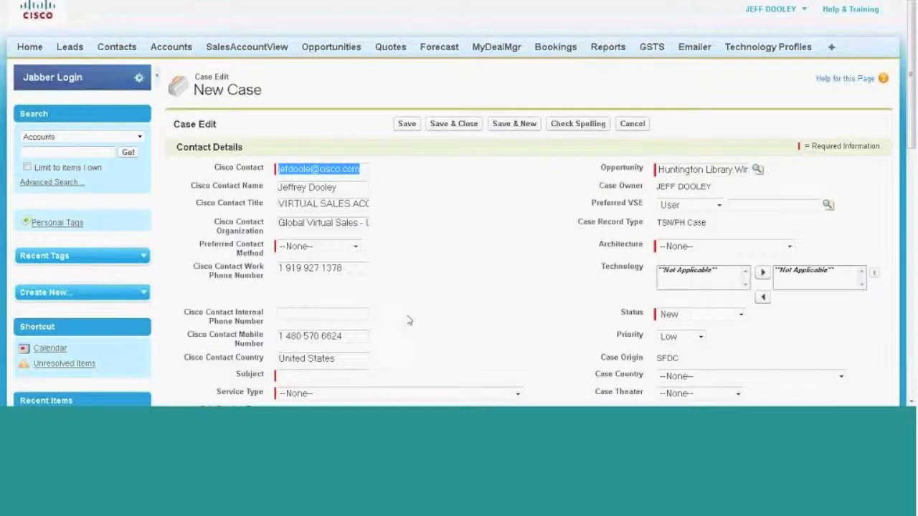
# Step: Set the case's preferred contact method to Email and its subject to "Outdoor Wireless"
pyautogui.click(356, 248)
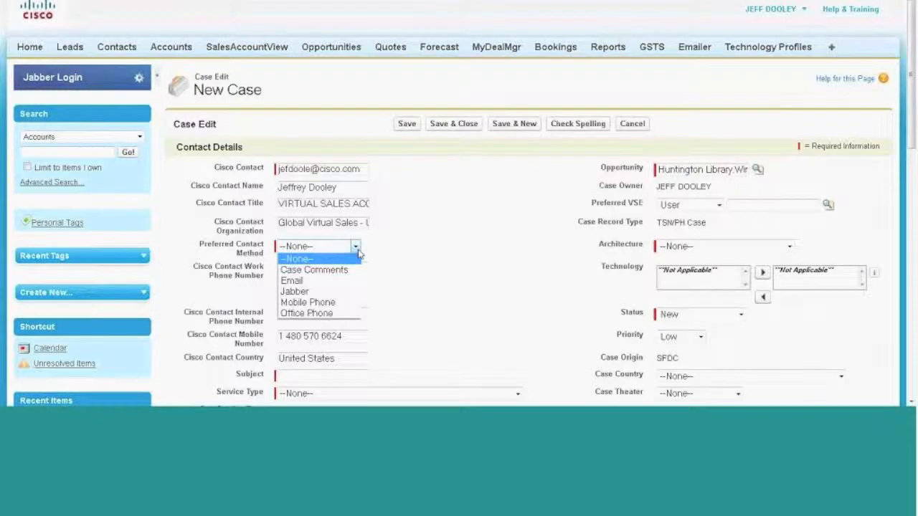
pyautogui.click(327, 282)
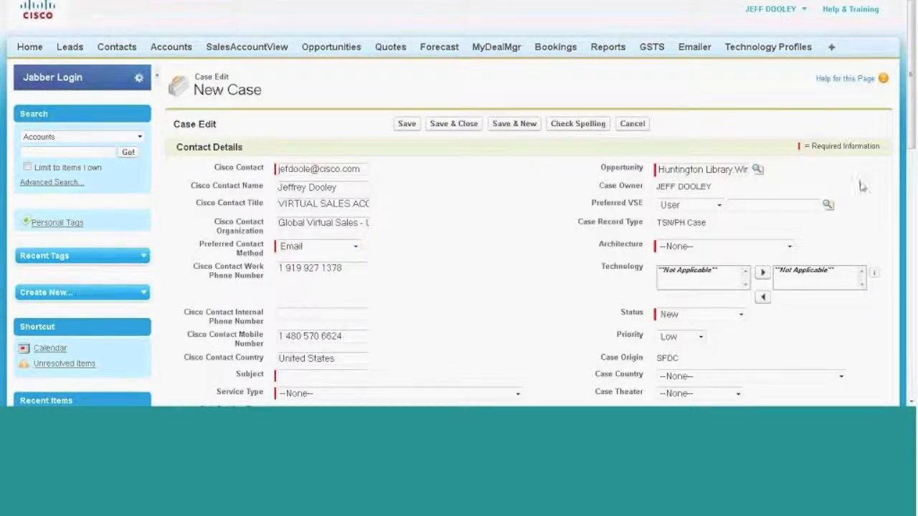
pyautogui.scroll(-5, 423, 203)
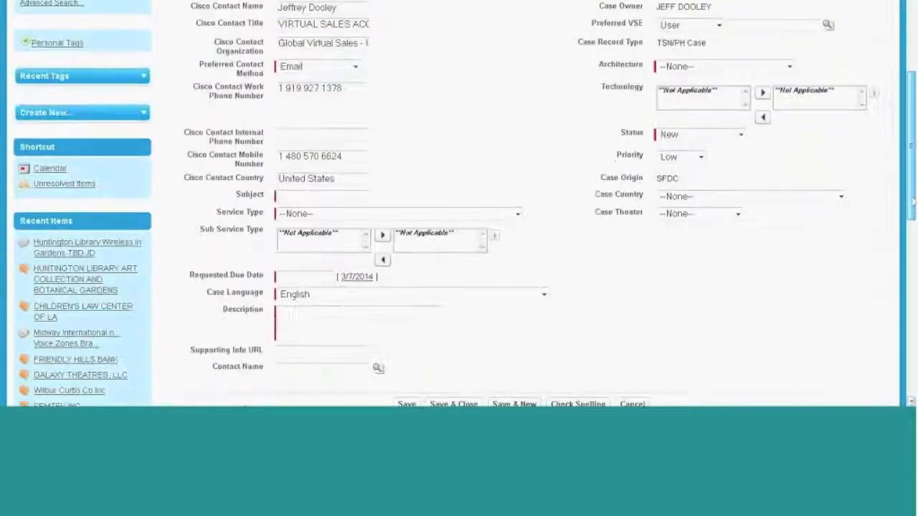
pyautogui.click(287, 184)
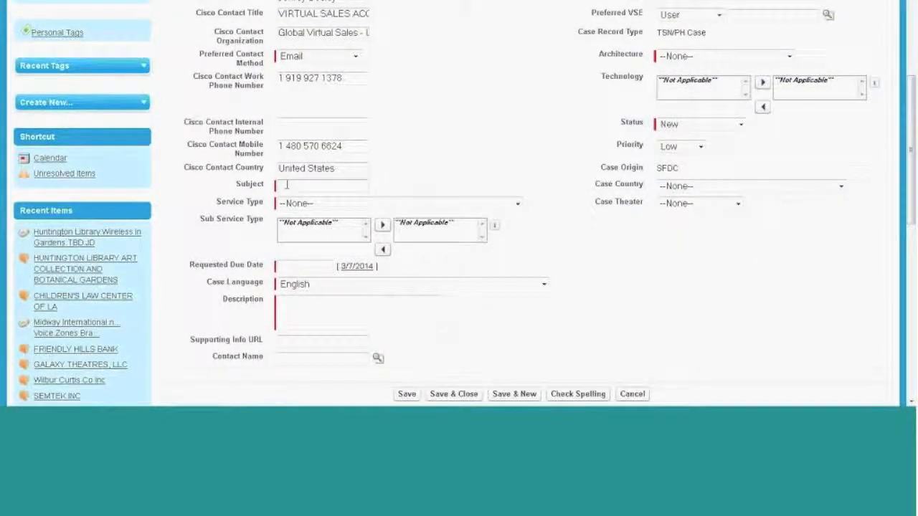
pyautogui.write('Outdoor Wireless')
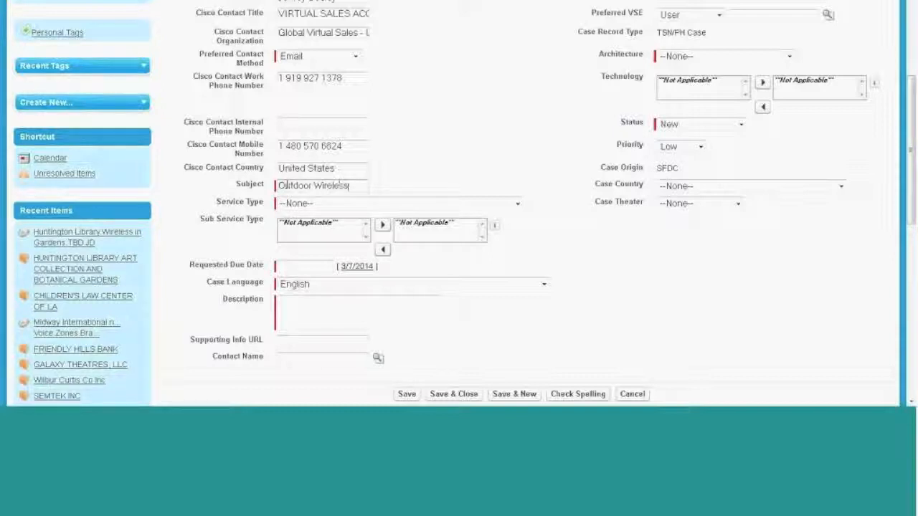
# Step: Set the service type to Cisco Design with Validated BOM and highlight Other among the available sub service types
pyautogui.click(286, 204)
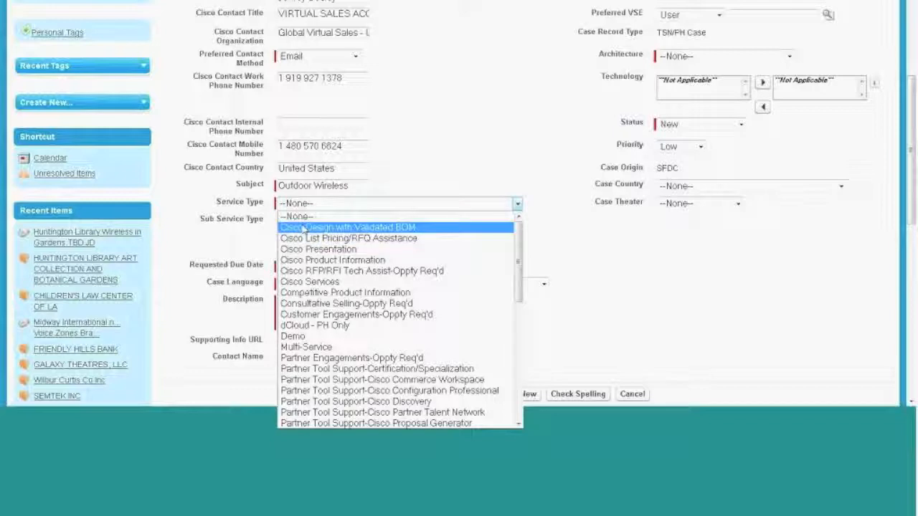
pyautogui.click(304, 229)
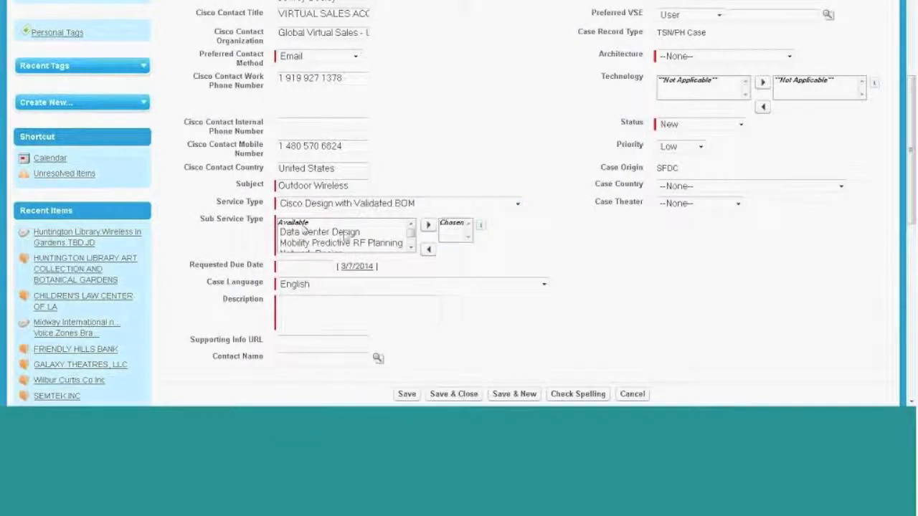
pyautogui.click(411, 250)
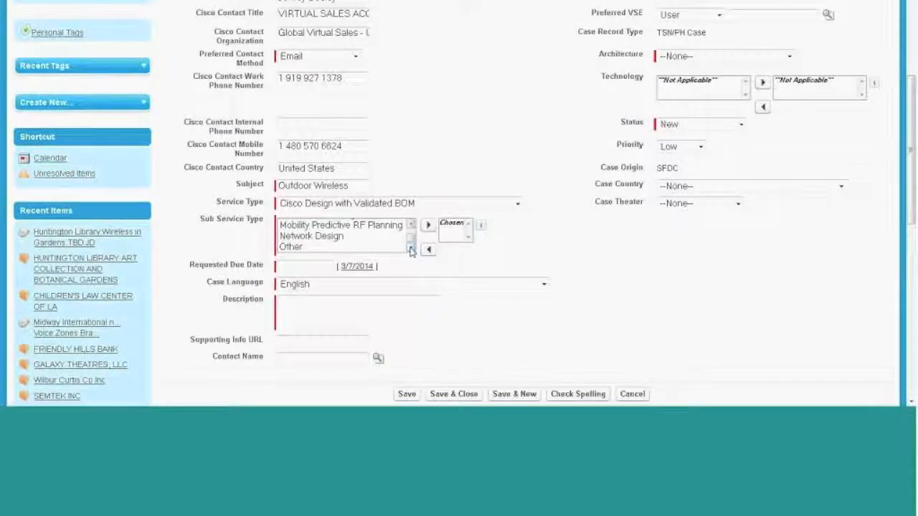
pyautogui.click(301, 247)
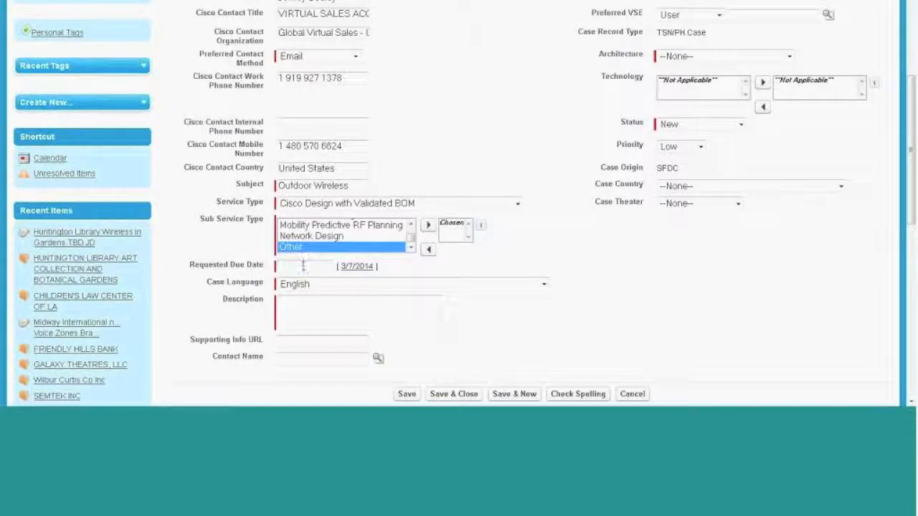
# Step: Set the requested due date to 3/13/2014 and the description to "Customer currently has 40 cisco APs and extending wireless network to the gardens"
pyautogui.click(303, 267)
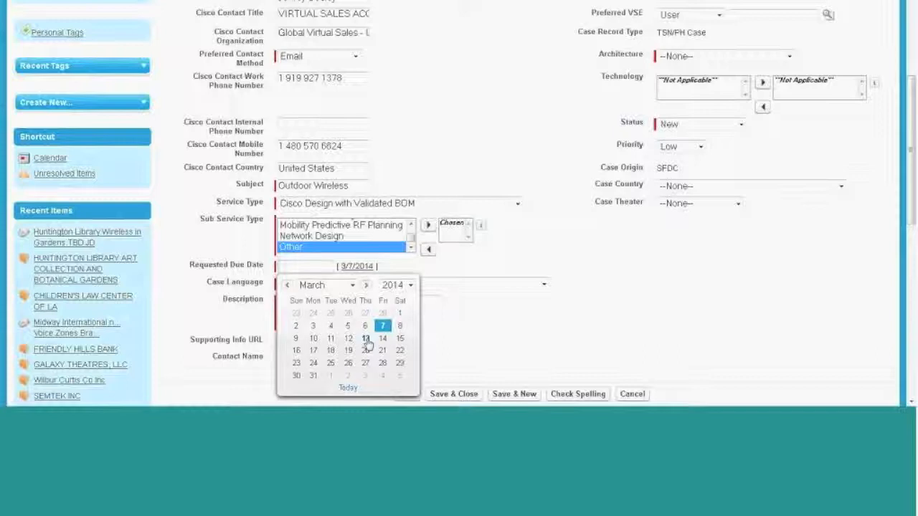
pyautogui.click(366, 339)
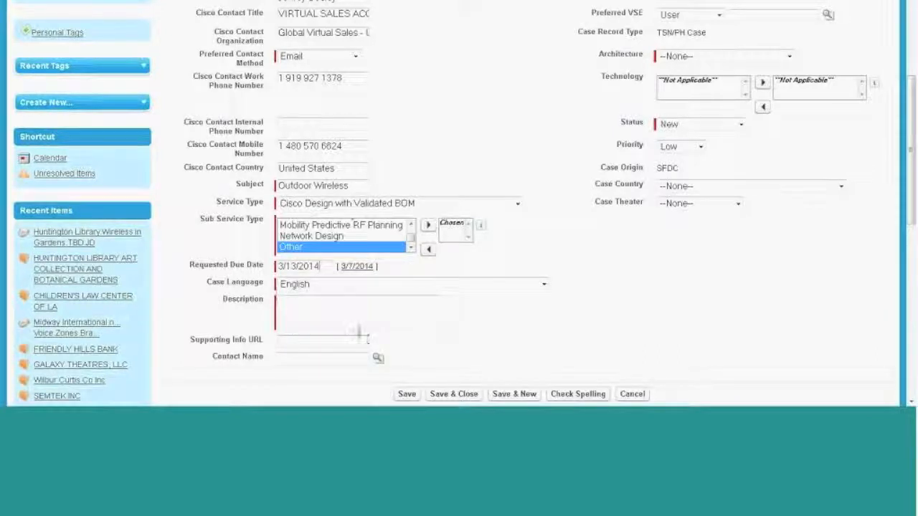
pyautogui.click(337, 313)
pyautogui.write('Customer curren')
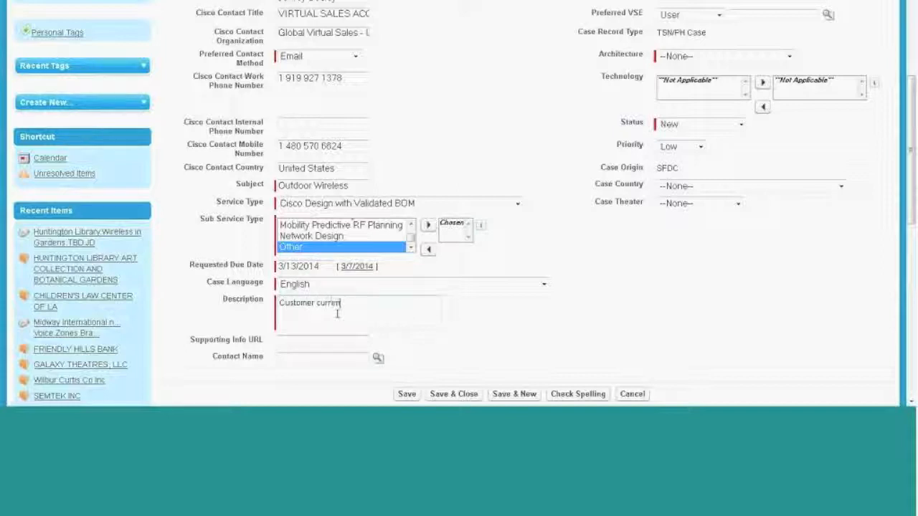
pyautogui.write('tly has li')
pyautogui.press('BackSpace')
pyautogui.press('BackSpace')
pyautogui.write('40 cisco APs')
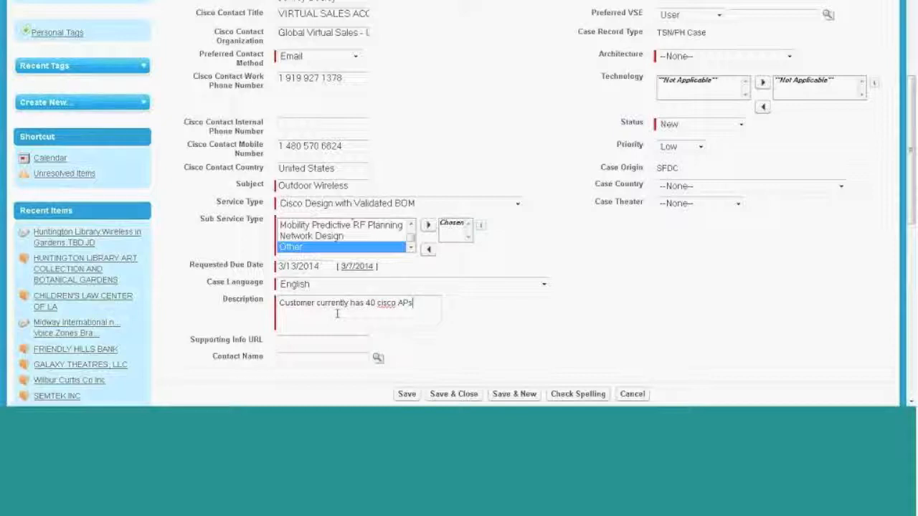
pyautogui.write(' and extending wireless ne')
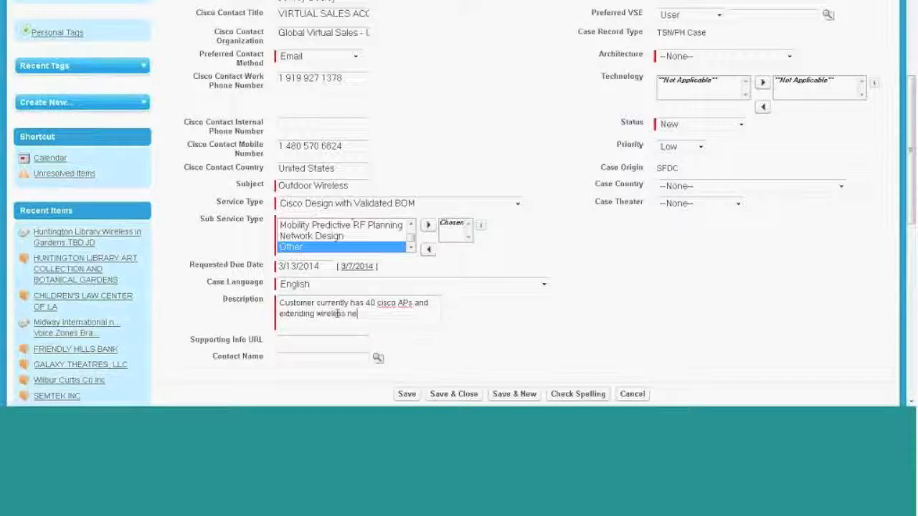
pyautogui.write('twork to the gardens')
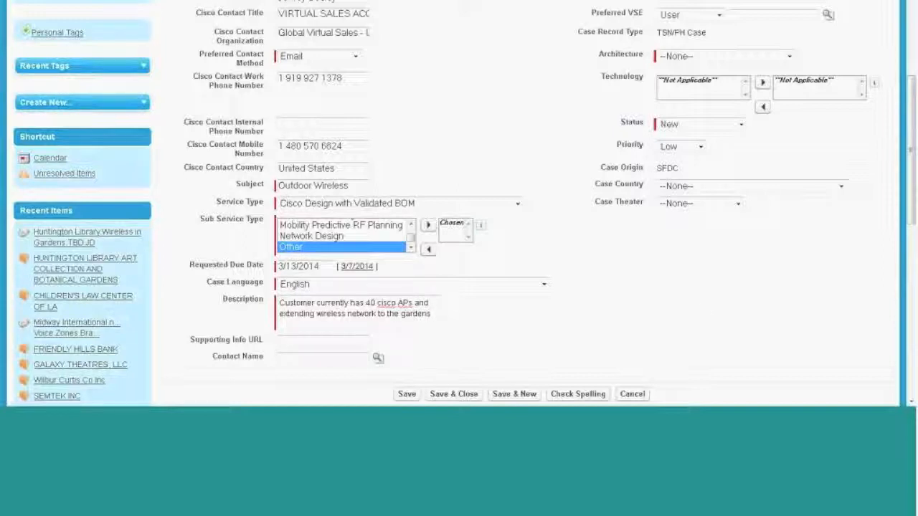
# Step: Add the line "Wireless for online Sprinkler System" at the end of the case description
pyautogui.scroll(-1, 703, 313)
pyautogui.scroll(-4, 464, 207)
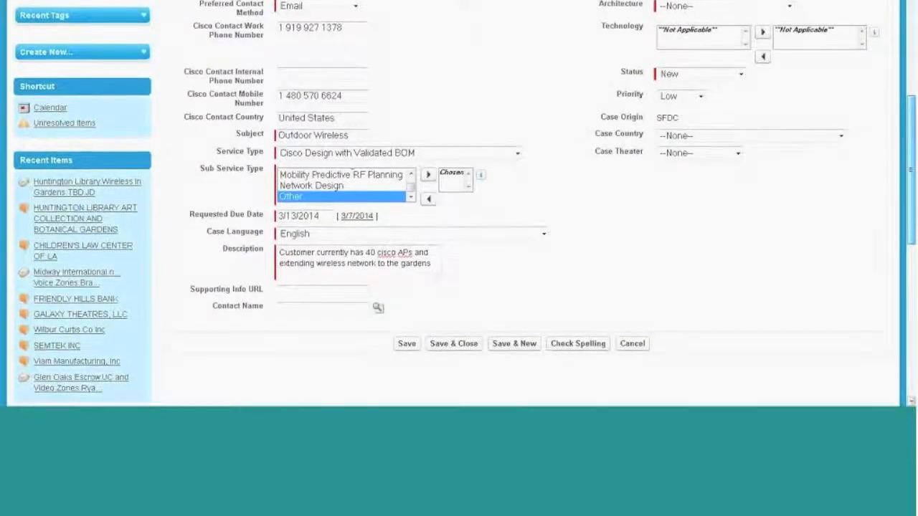
pyautogui.scroll(-1, 667, 280)
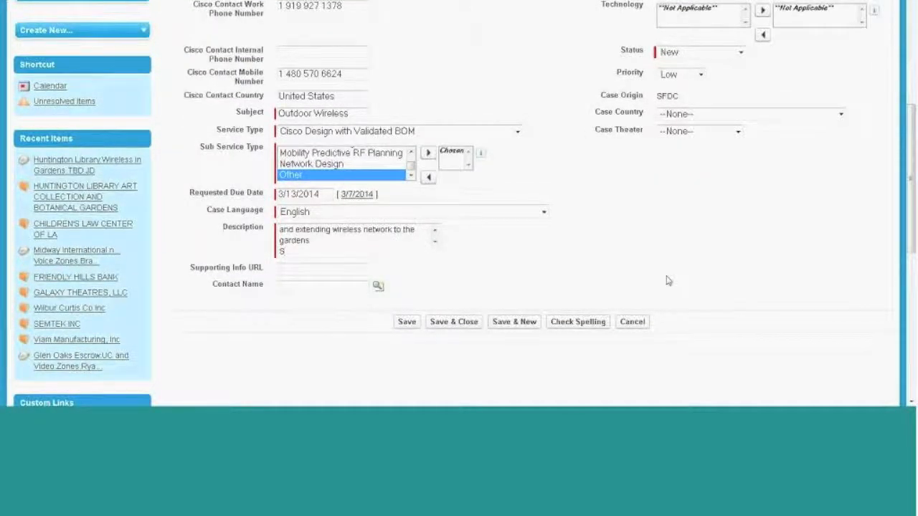
pyautogui.write('Wirele')
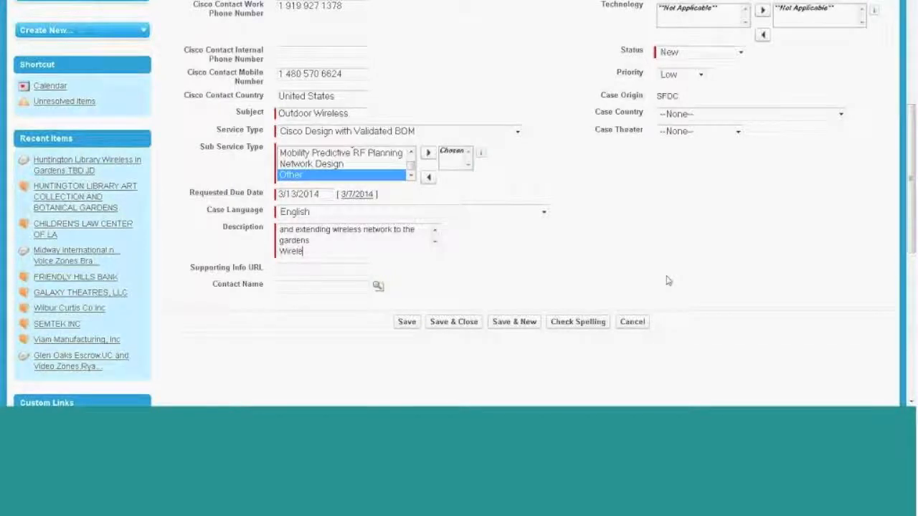
pyautogui.write('ss for online Sprinkler System')
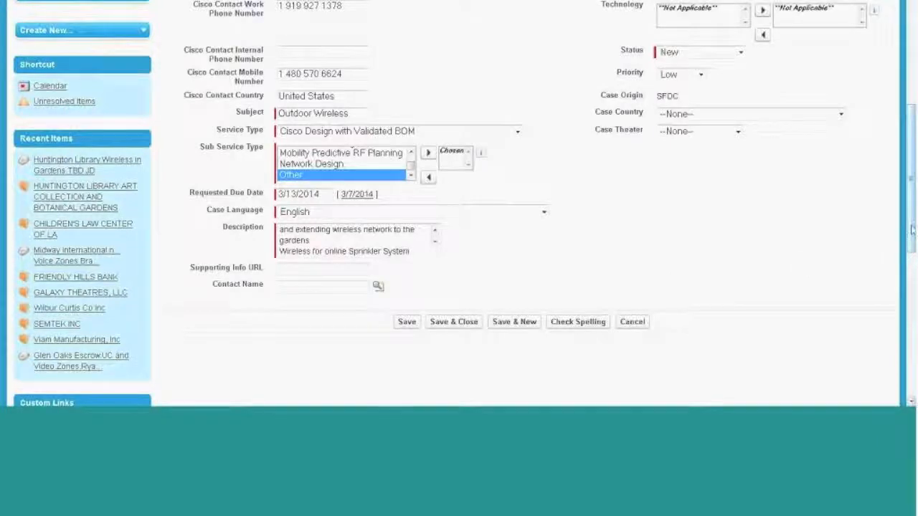
# Step: Choose User as the preferred VSE type in the case's contact details
pyautogui.moveTo(911, 230); pyautogui.dragTo(912, 242)
pyautogui.moveTo(911, 250); pyautogui.dragTo(903, 100)
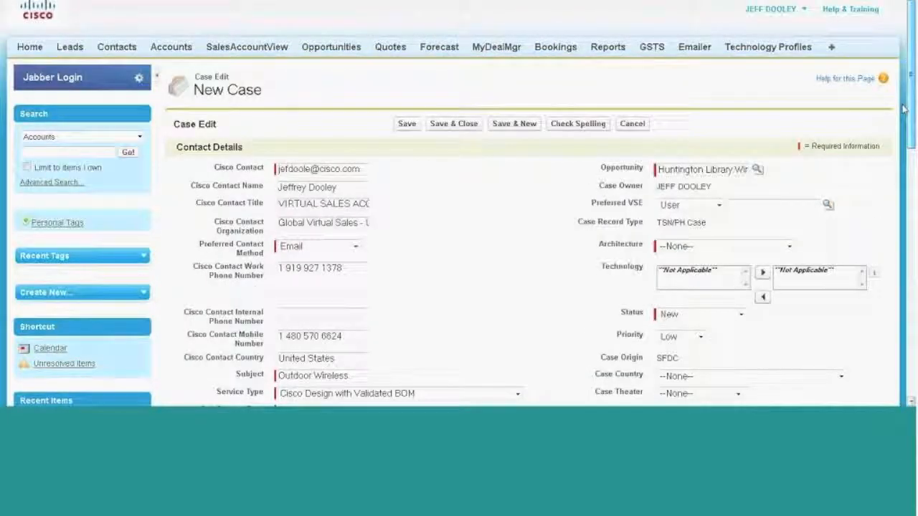
pyautogui.click(718, 207)
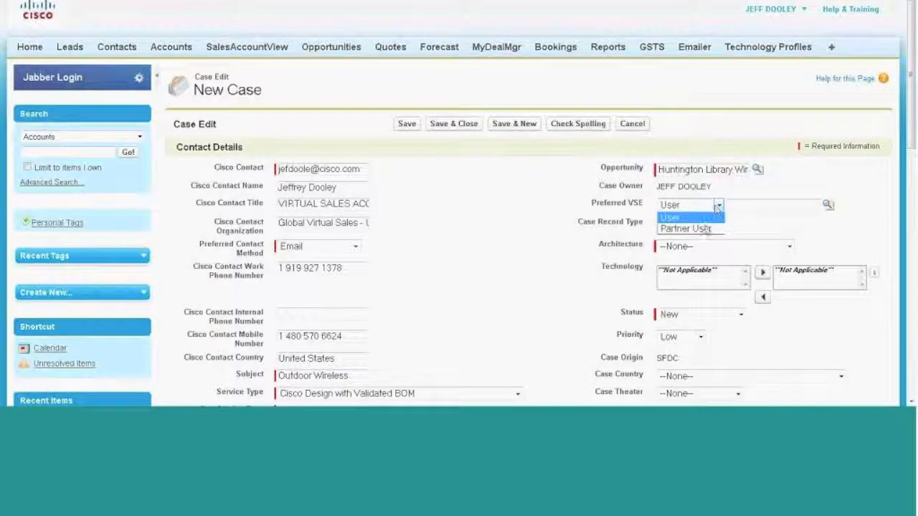
pyautogui.click(690, 216)
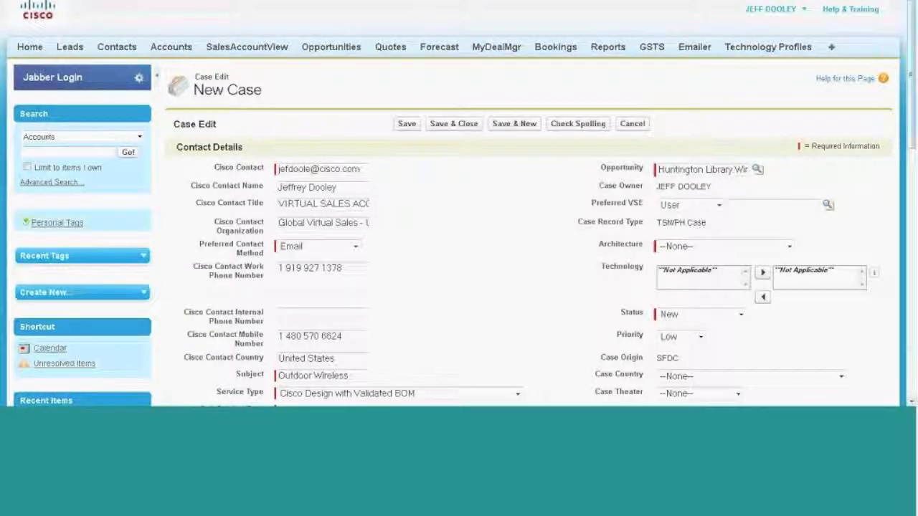
# Step: Set the case's architecture to Borderless Networks and look through its available technologies
pyautogui.scroll(-1, 785, 201)
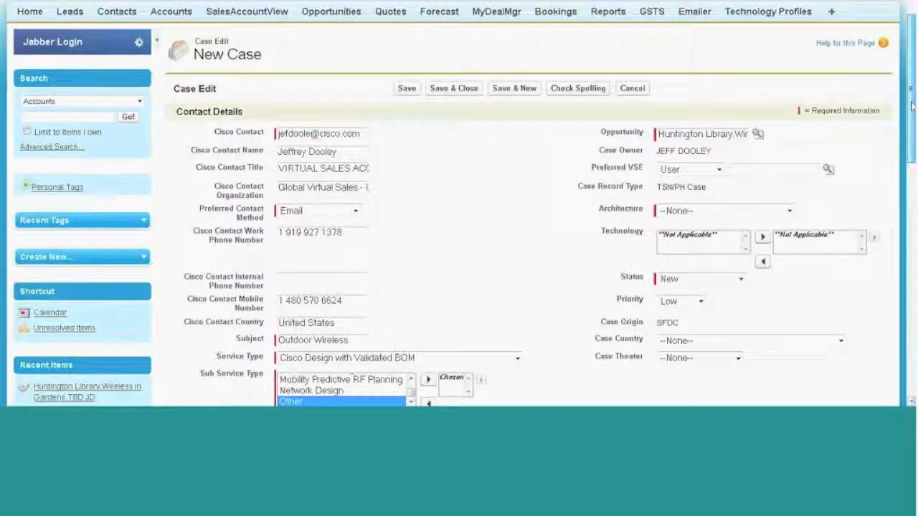
pyautogui.click(789, 194)
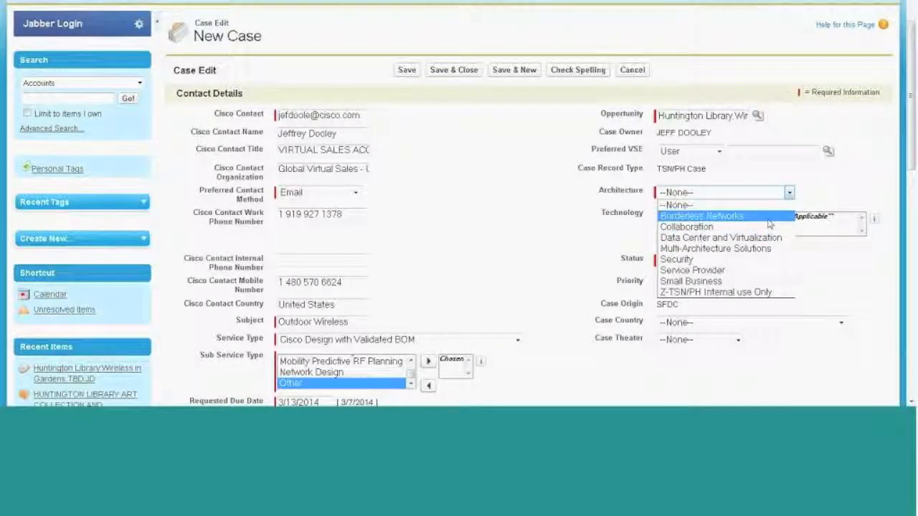
pyautogui.click(768, 221)
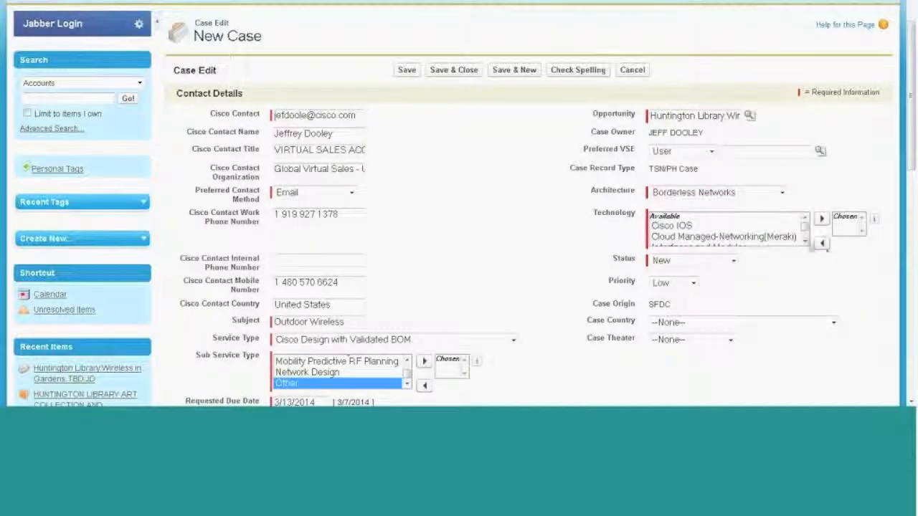
pyautogui.click(805, 242)
pyautogui.click(806, 242)
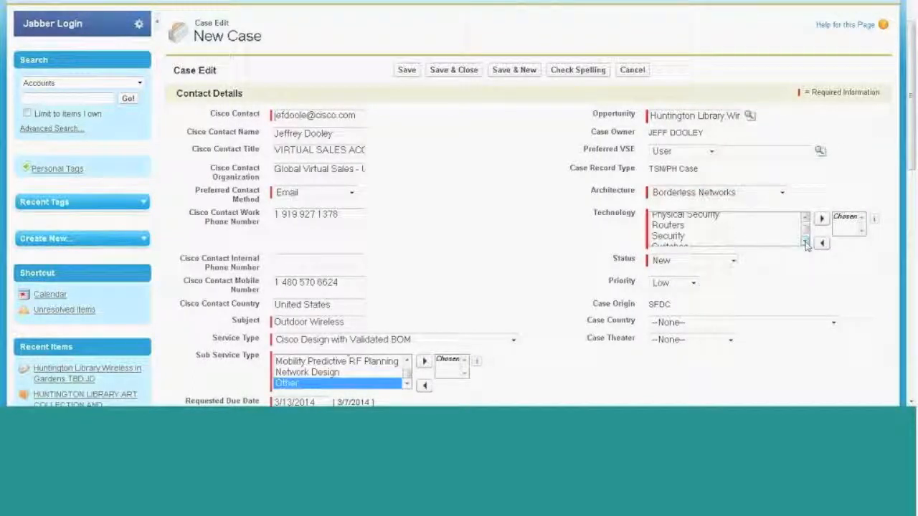
pyautogui.click(806, 219)
pyautogui.click(805, 219)
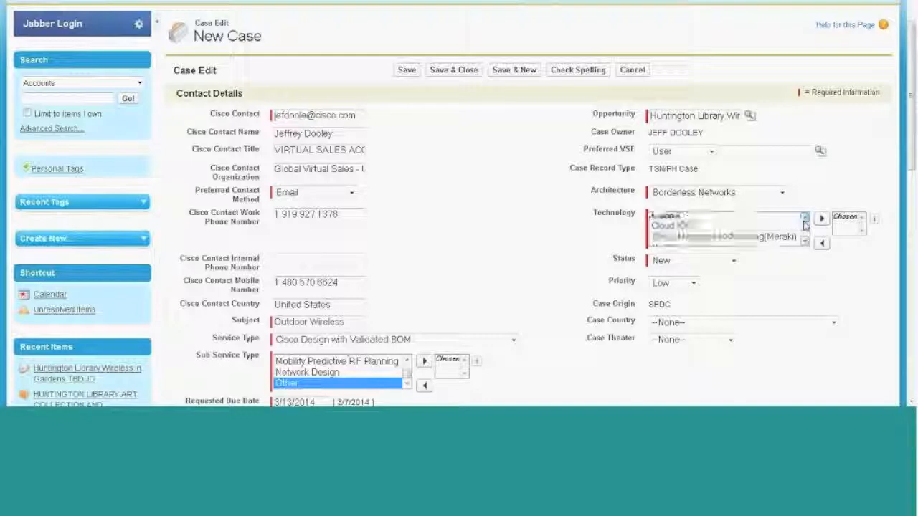